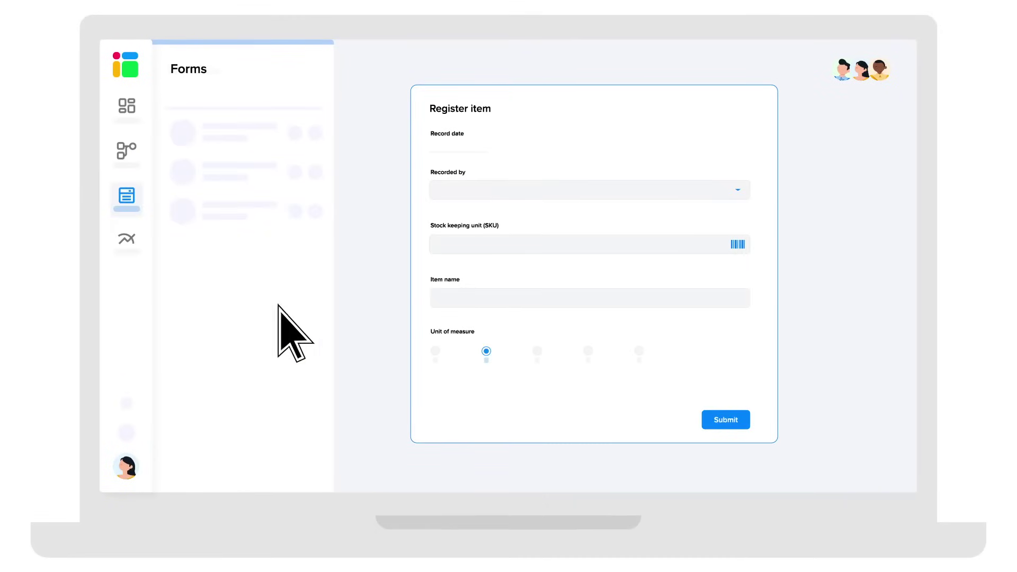
# Step: Show the workflow diagram, then the metrics dashboard with items in stock and check-out charts
pyautogui.click(657, 241)
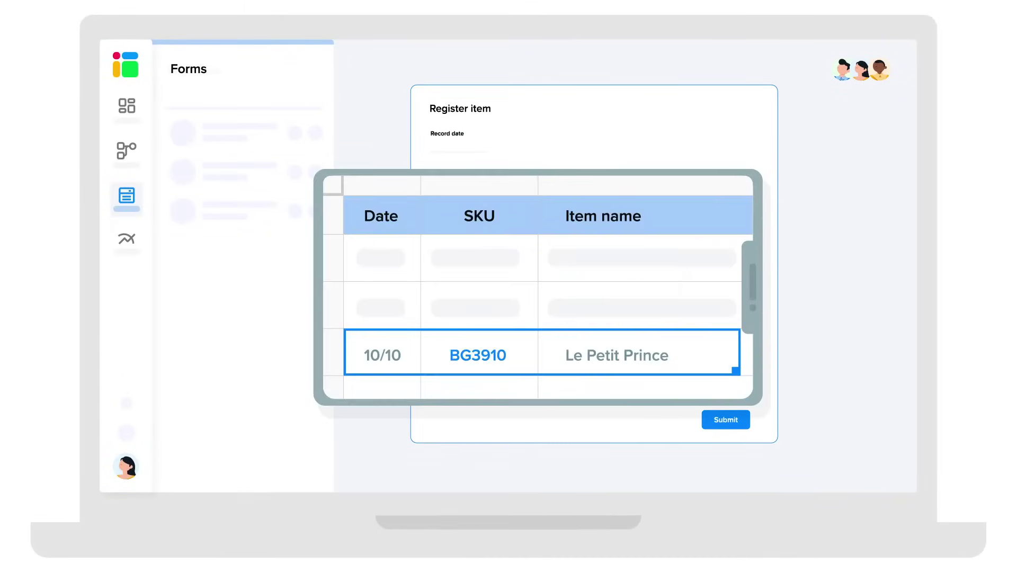
pyautogui.click(112, 159)
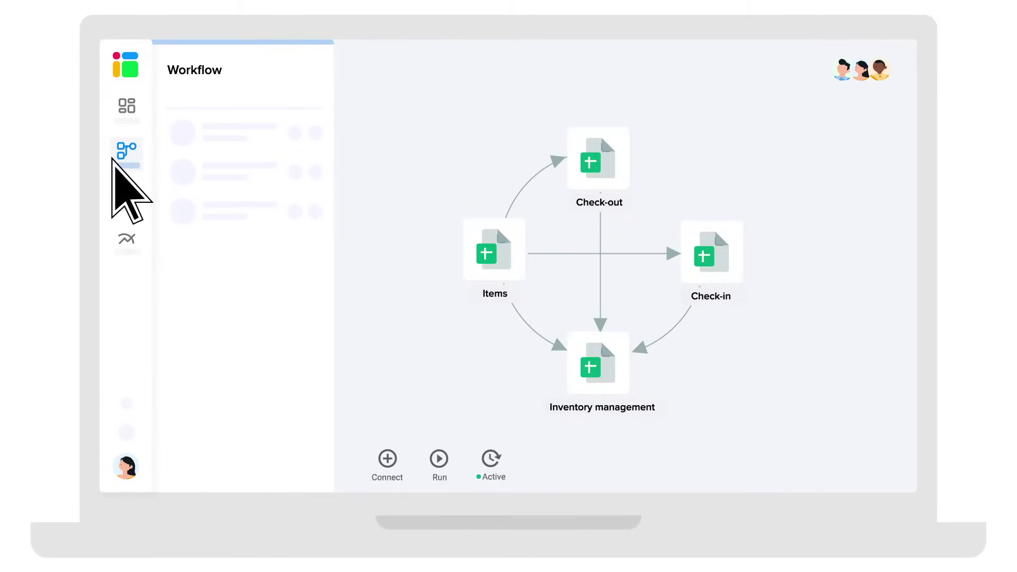
pyautogui.click(116, 236)
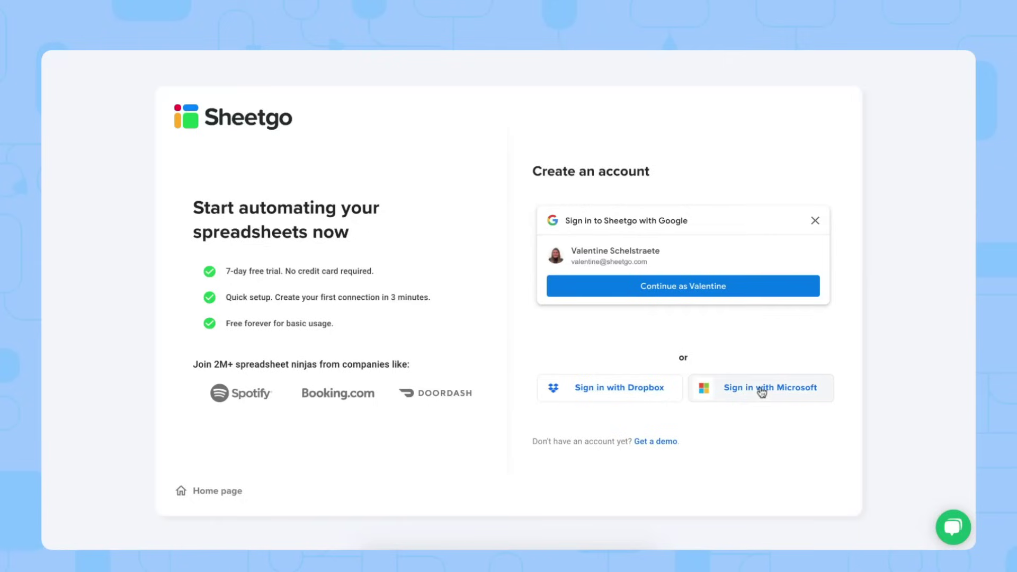
# Step: Continue with the Google account to reach the Inventory with barcode scanner template page
pyautogui.click(684, 296)
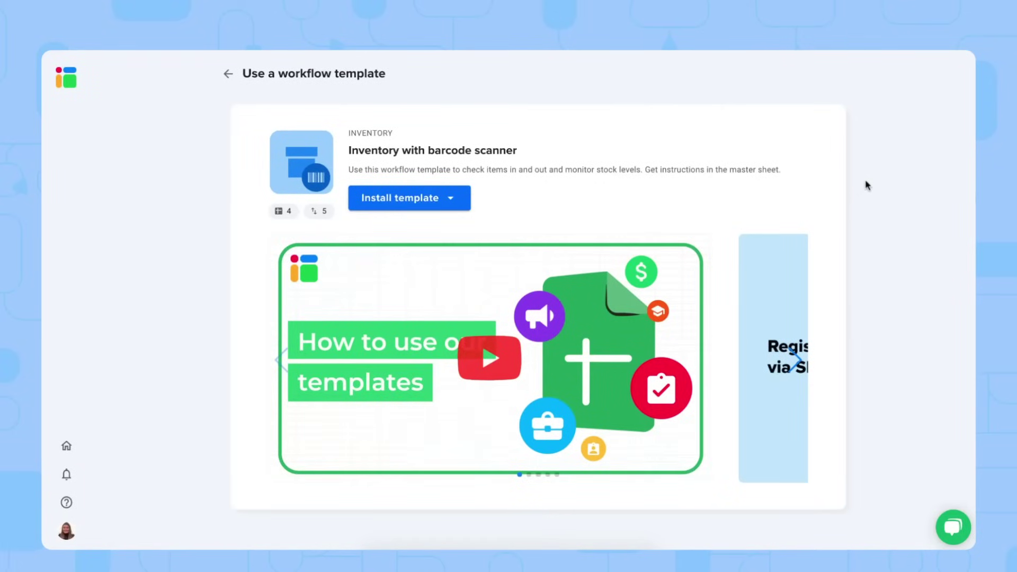
# Step: Install the Inventory with barcode scanner template on Google Drive
pyautogui.click(444, 202)
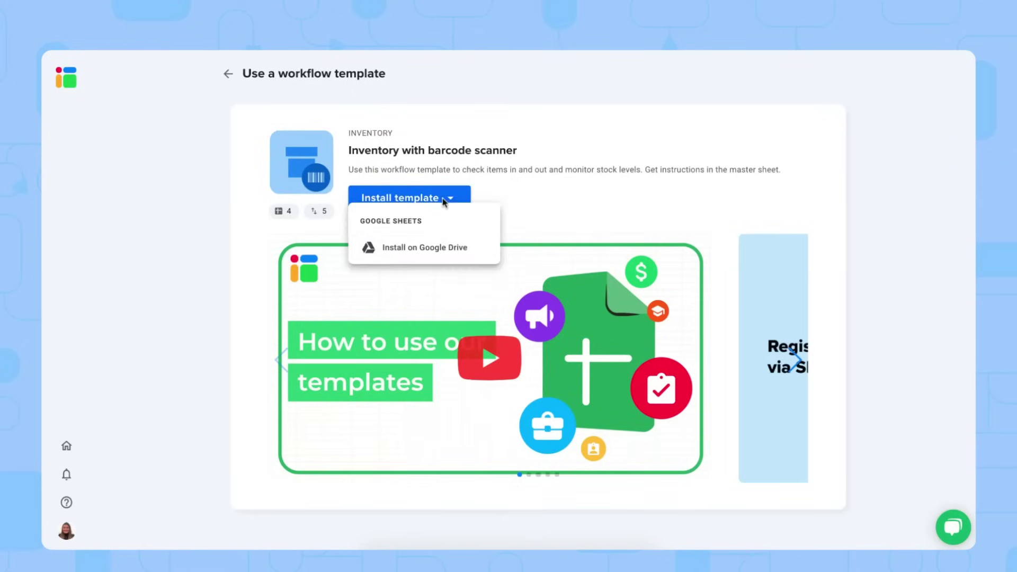
pyautogui.click(444, 249)
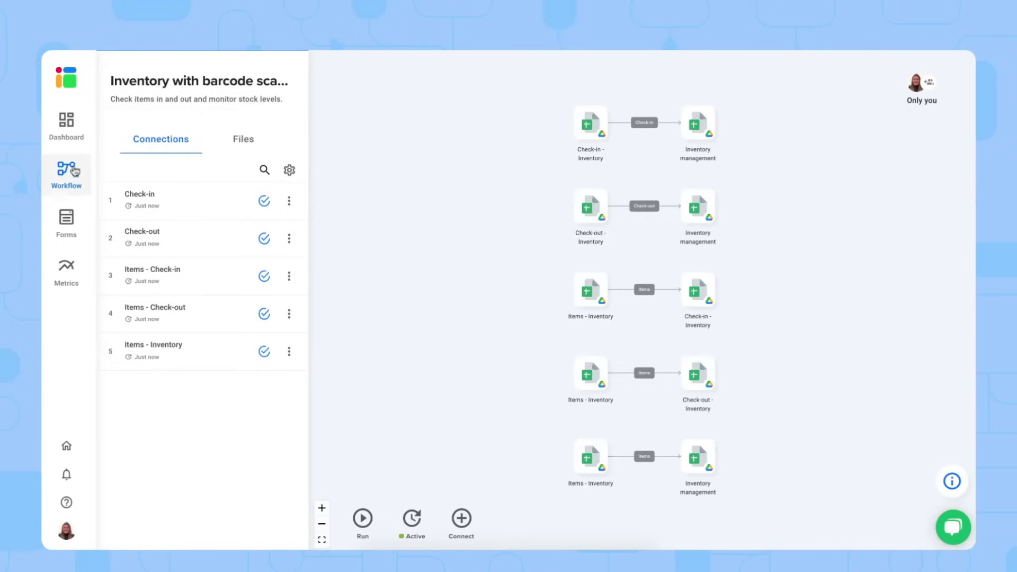
pyautogui.click(76, 124)
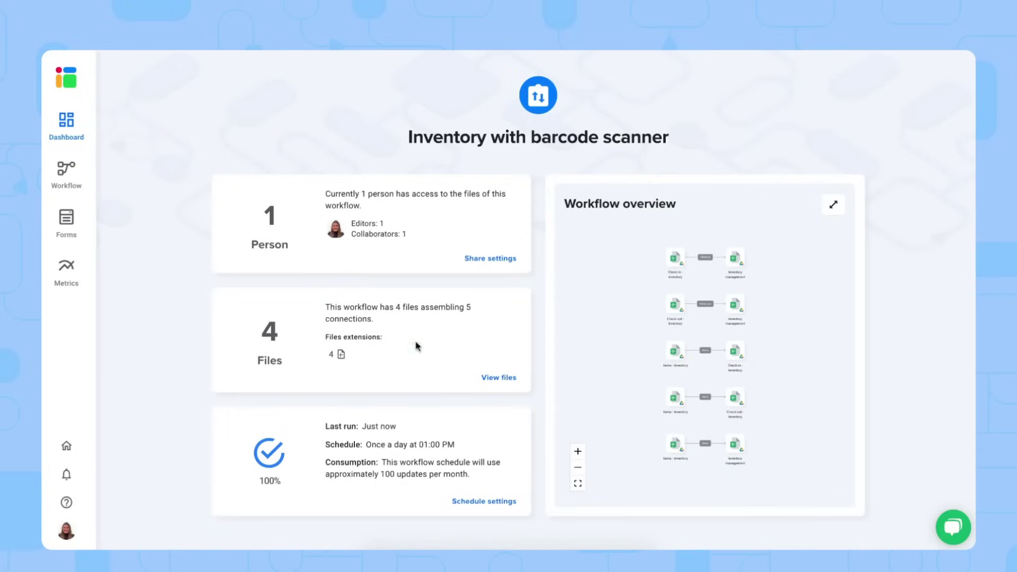
pyautogui.click(830, 206)
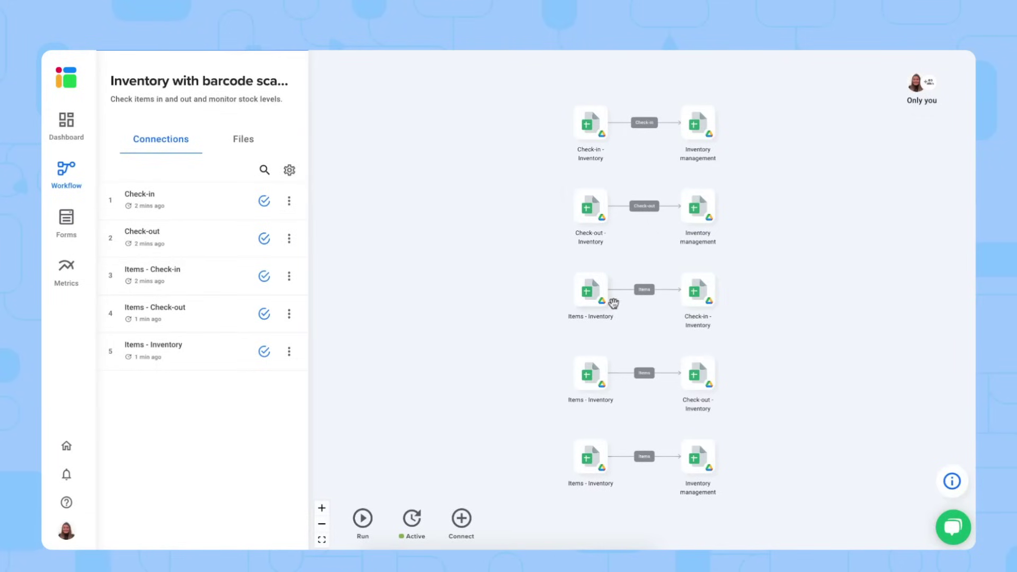
# Step: List the Check-in, Check-out, Inventory management and Items sheets under Files
pyautogui.click(242, 138)
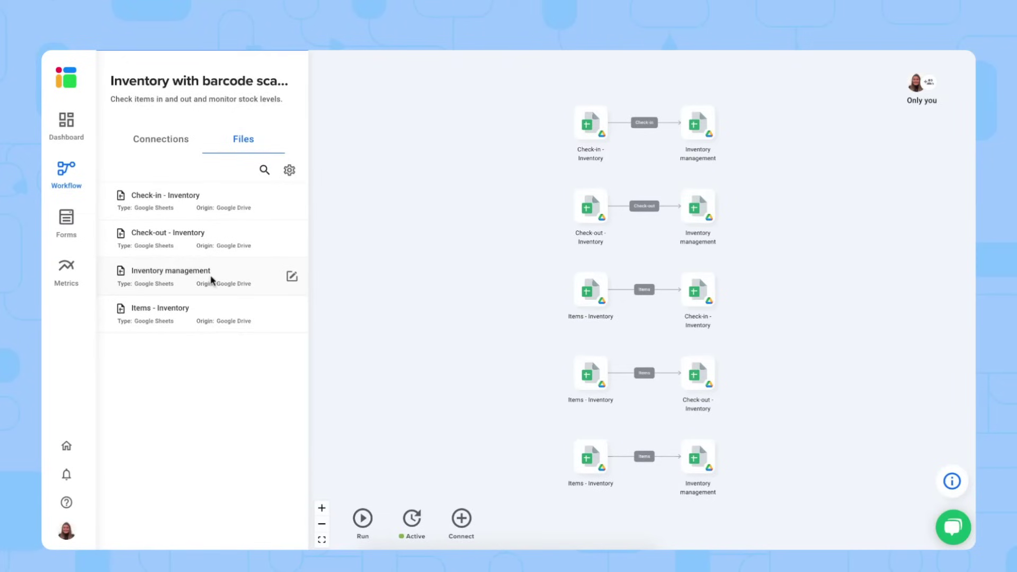
# Step: Review the Register item form, then view Metrics showing 1,680 items in stock
pyautogui.click(68, 232)
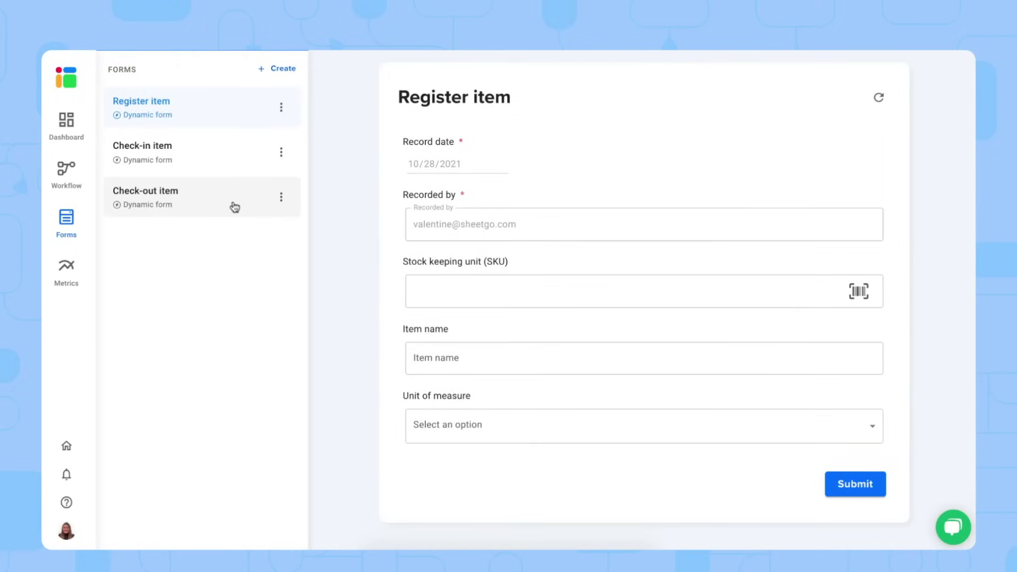
pyautogui.click(66, 270)
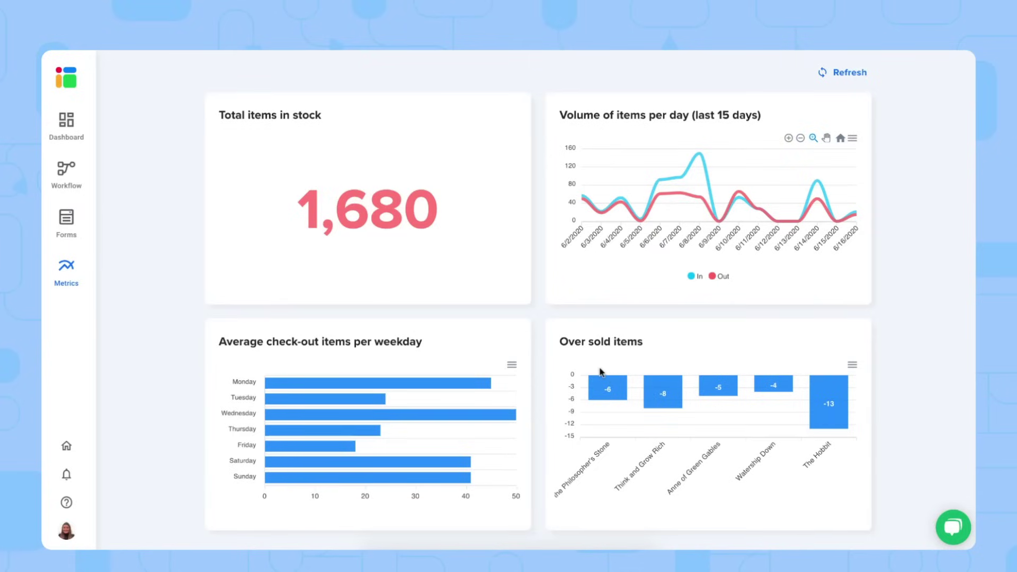
# Step: Open Items - Inventory and delete every sample row below the header
pyautogui.click(68, 177)
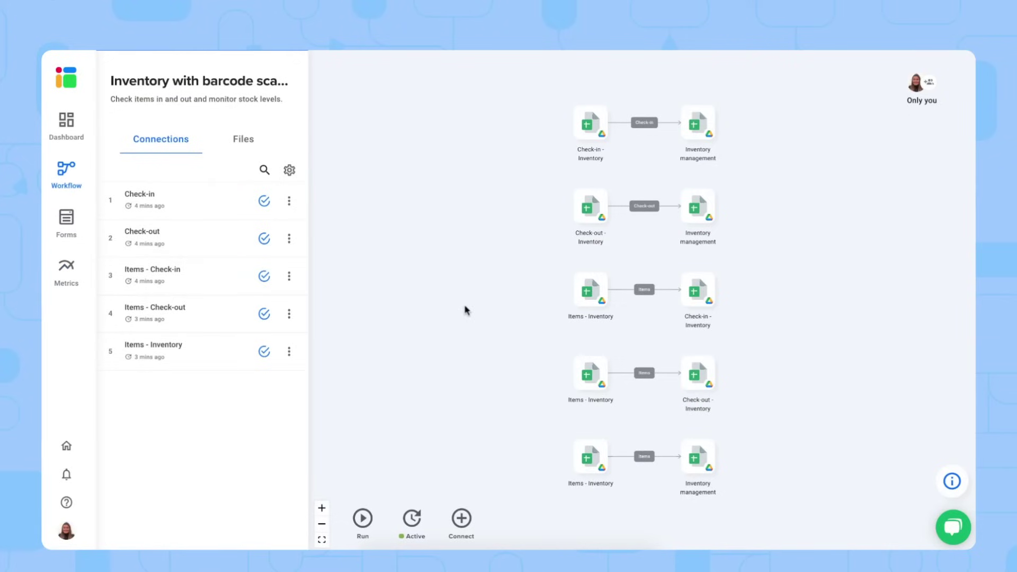
pyautogui.click(589, 375)
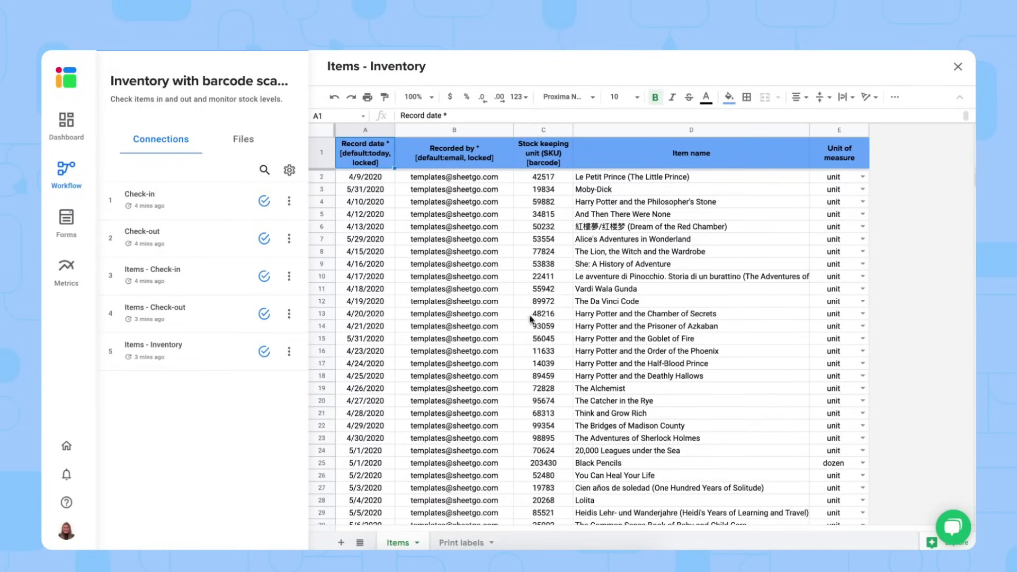
pyautogui.click(322, 177)
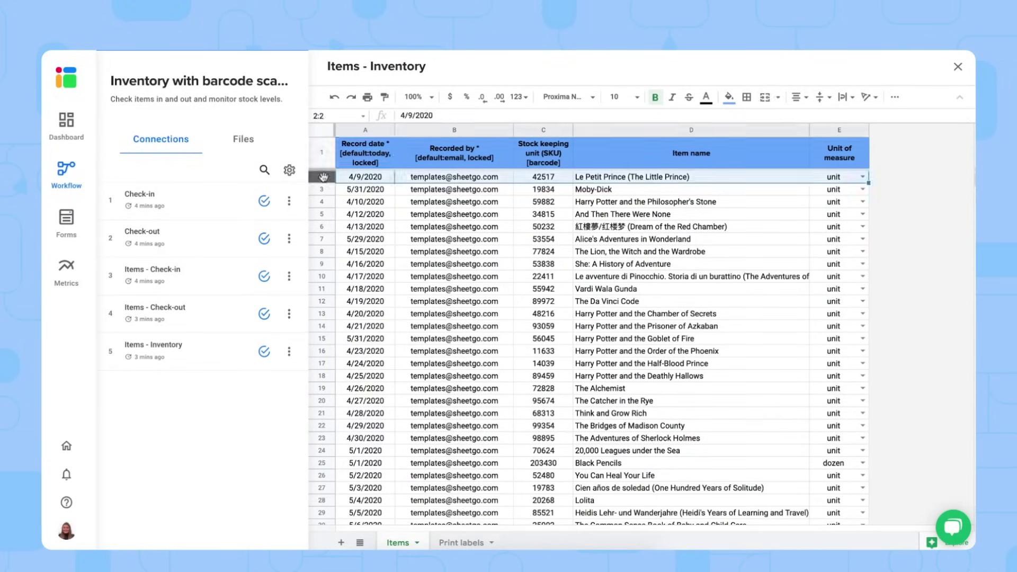
pyautogui.hotkey('ctrl', 'shift', 'Down')
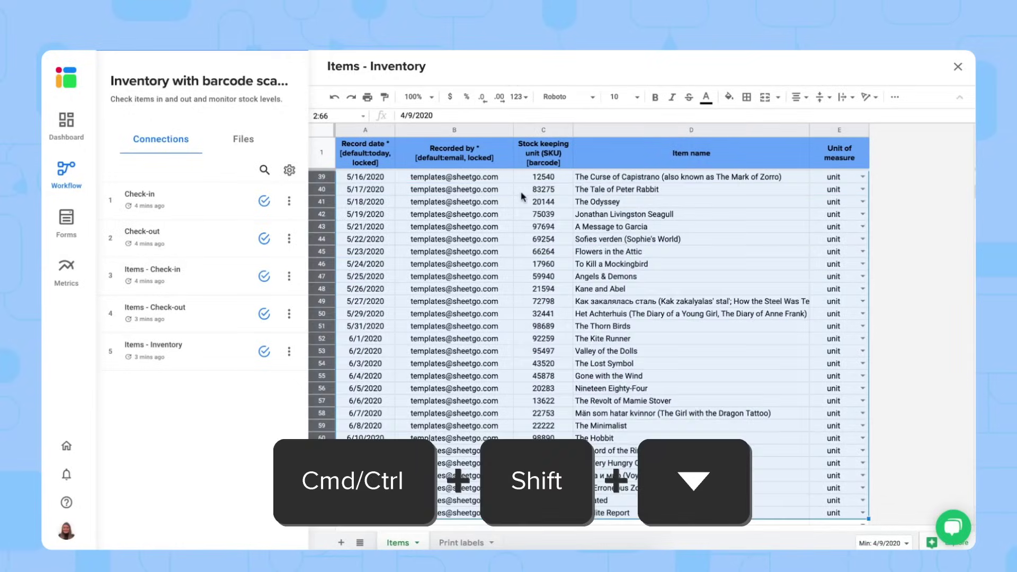
pyautogui.press('Delete')
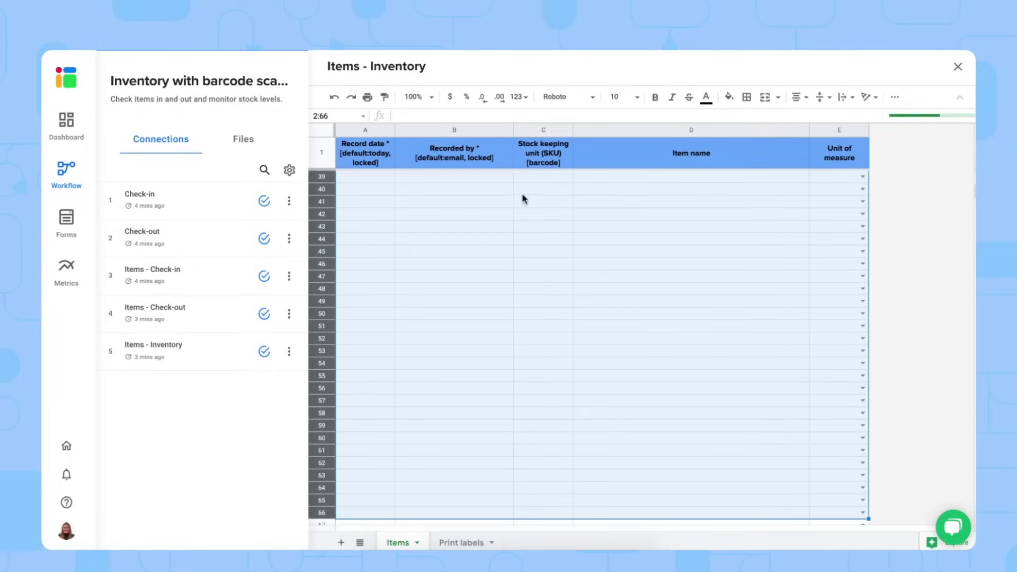
pyautogui.click(65, 231)
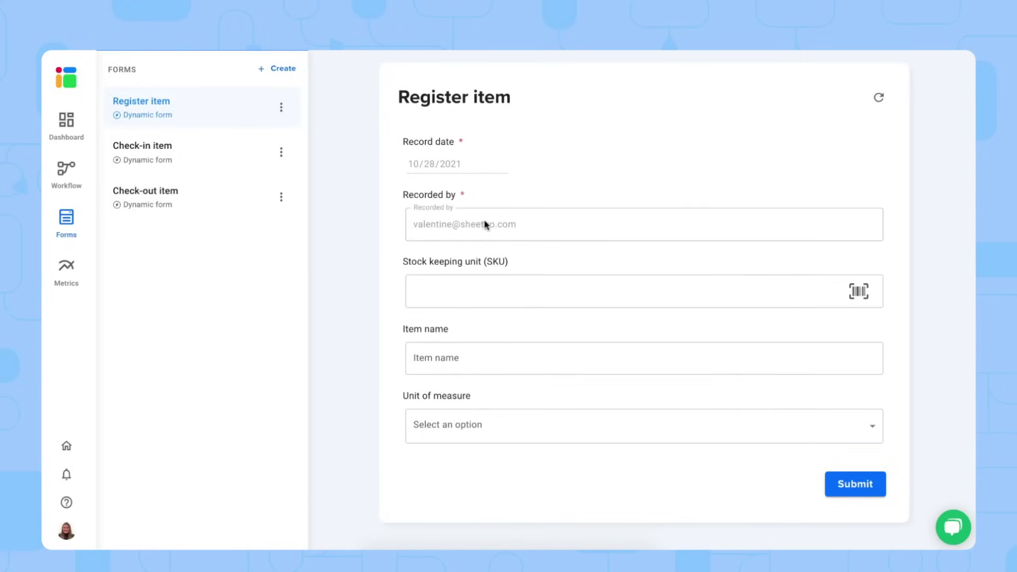
pyautogui.click(486, 291)
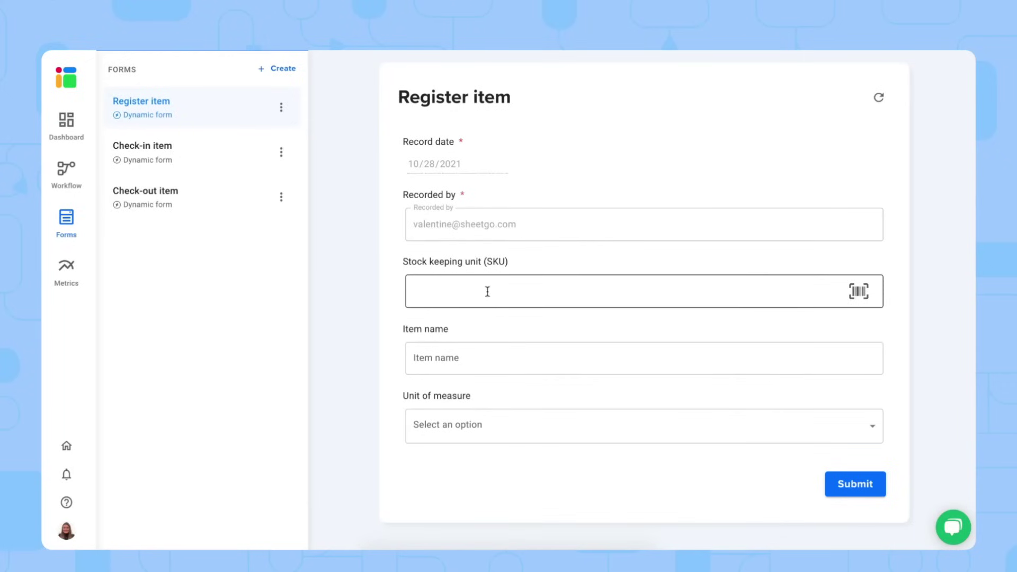
pyautogui.click(859, 291)
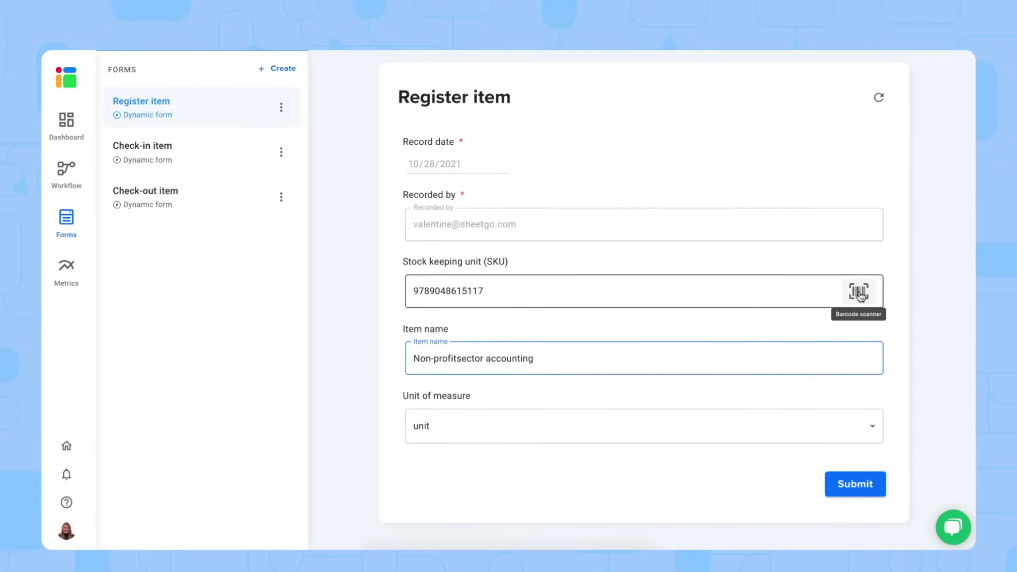
pyautogui.click(845, 484)
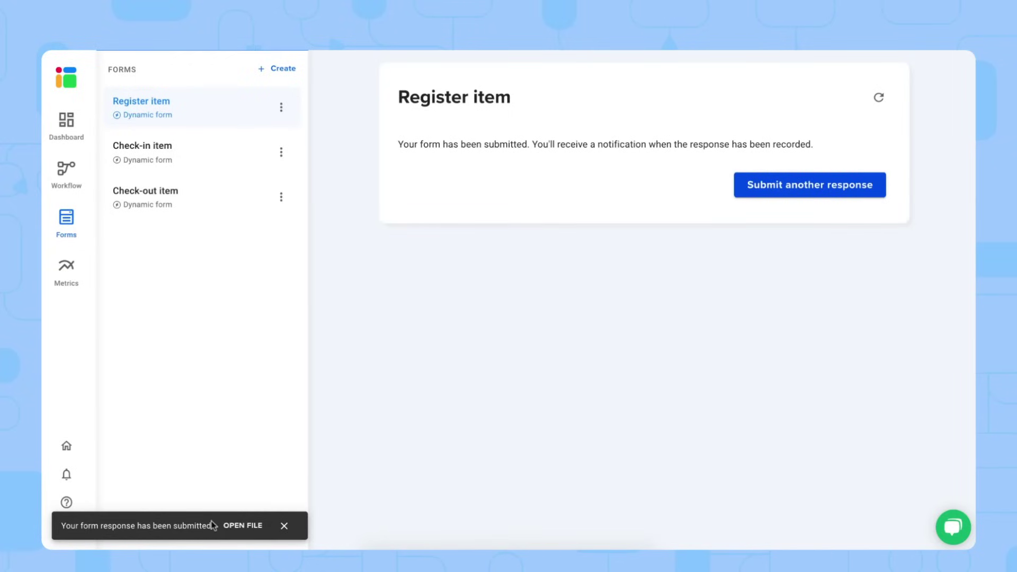
# Step: Open Items - Inventory from the notification and check the new Non-profitsector accounting row
pyautogui.click(252, 526)
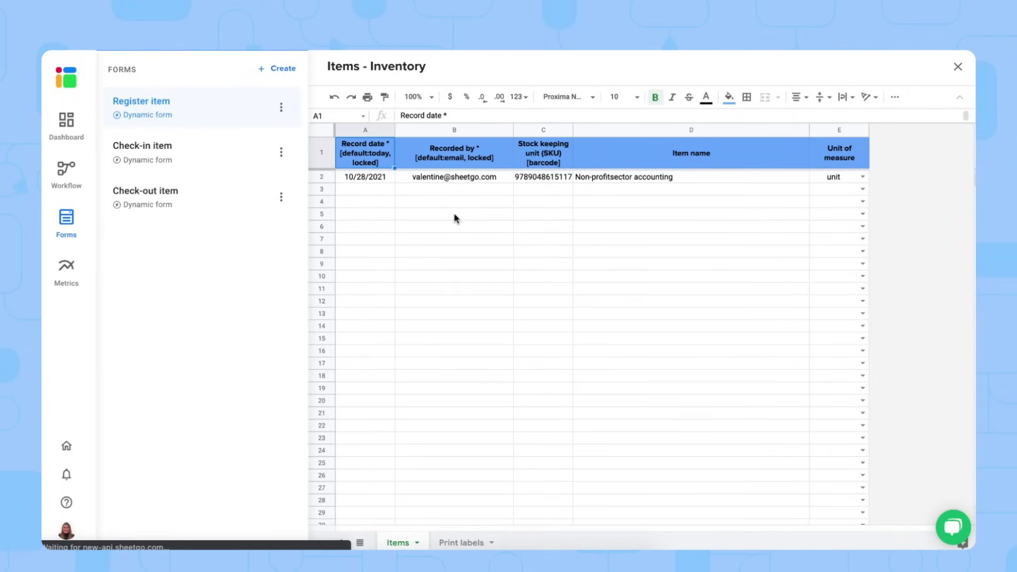
pyautogui.moveTo(365, 189); pyautogui.dragTo(715, 387)
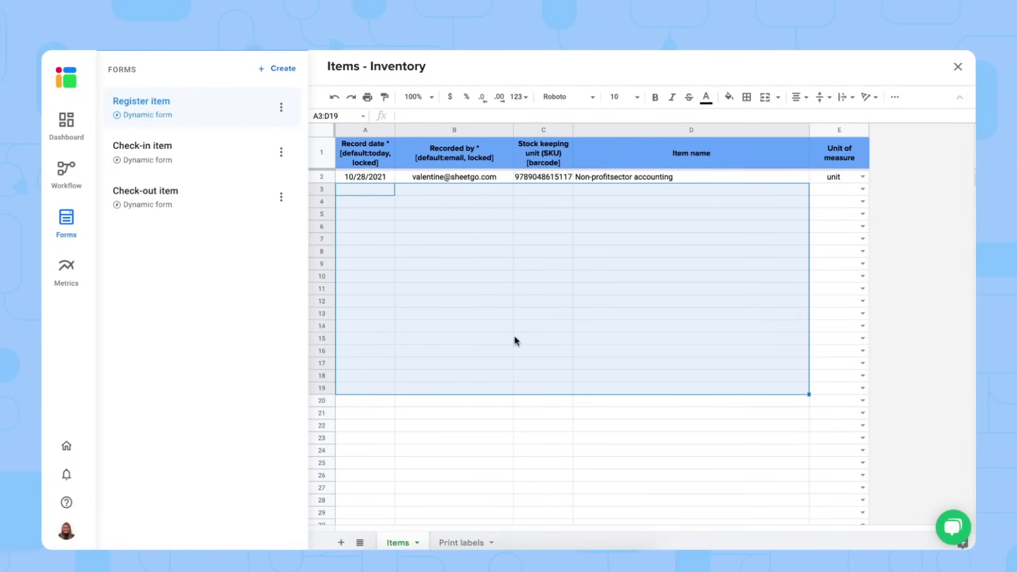
pyautogui.click(58, 174)
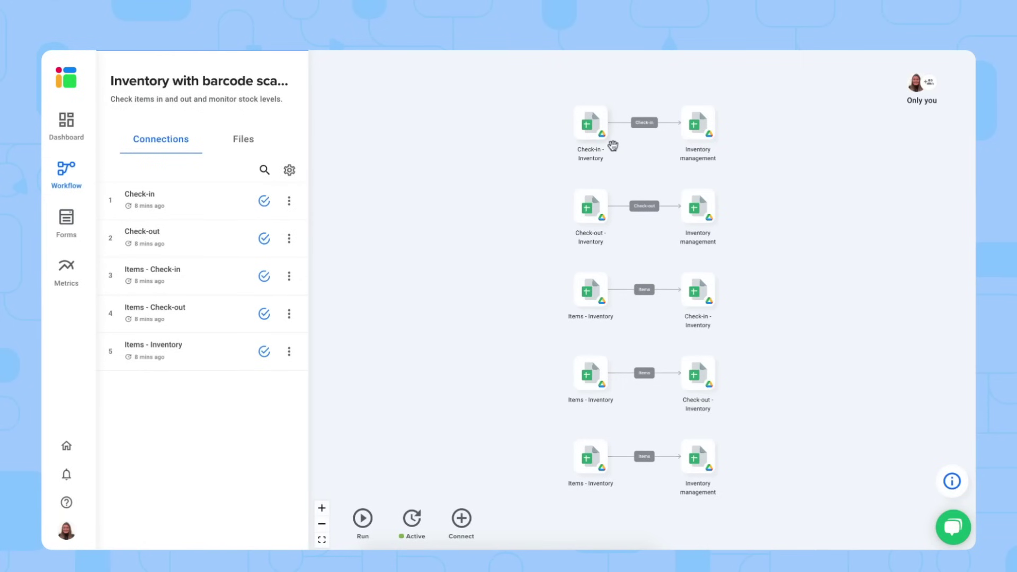
# Step: Open Check-in - Inventory and delete all sample rows below the header
pyautogui.click(588, 128)
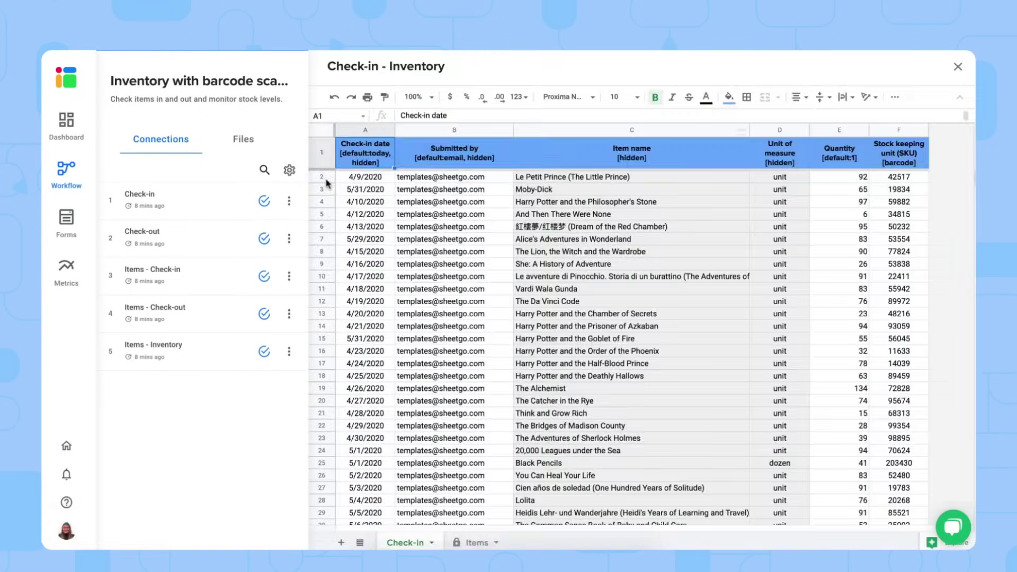
pyautogui.click(321, 176)
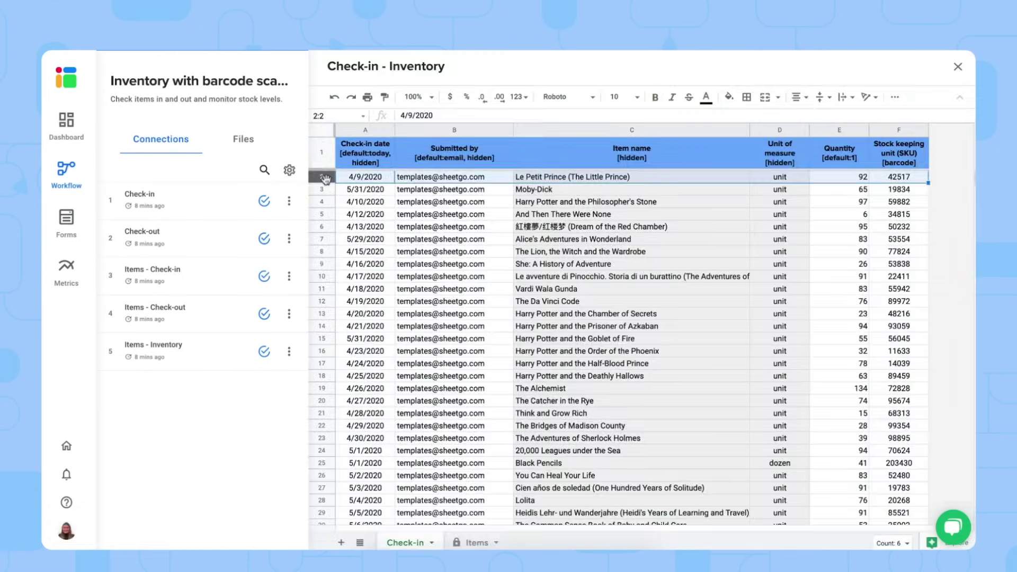
pyautogui.hotkey('ctrl', 'shift', 'Down')
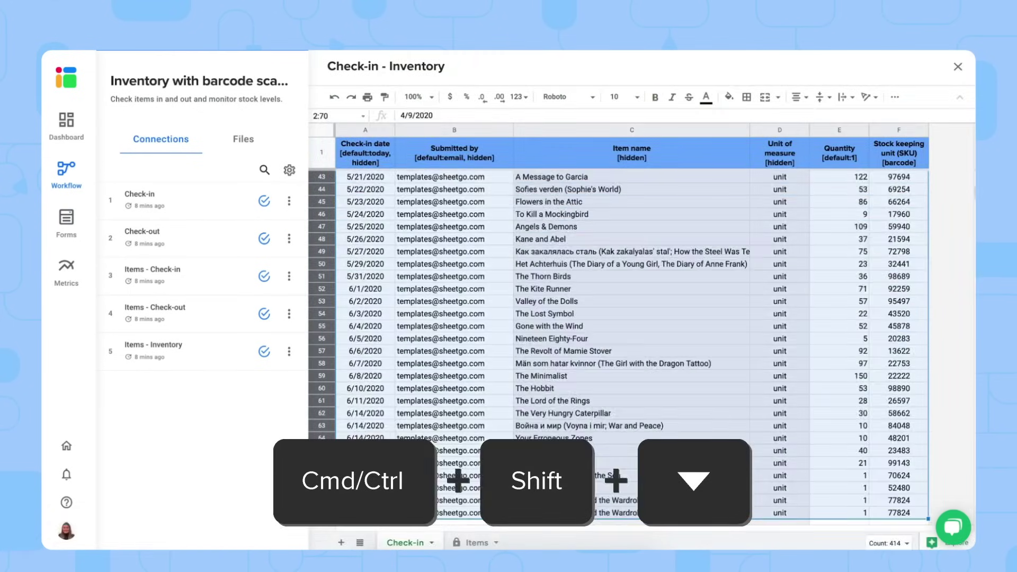
pyautogui.press('Delete')
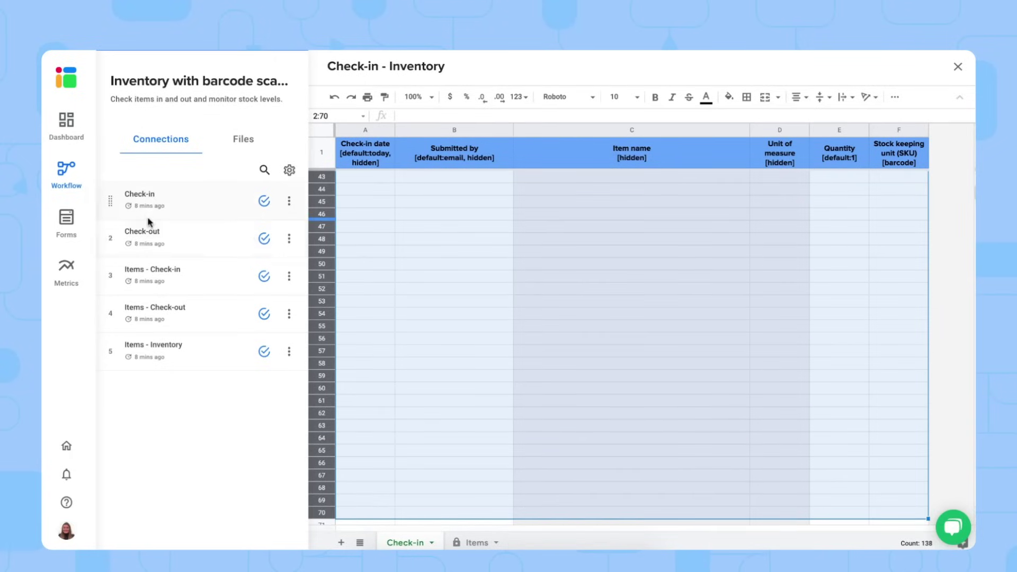
# Step: Open Check-out - Inventory from Files and delete all its sample rows too
pyautogui.click(241, 139)
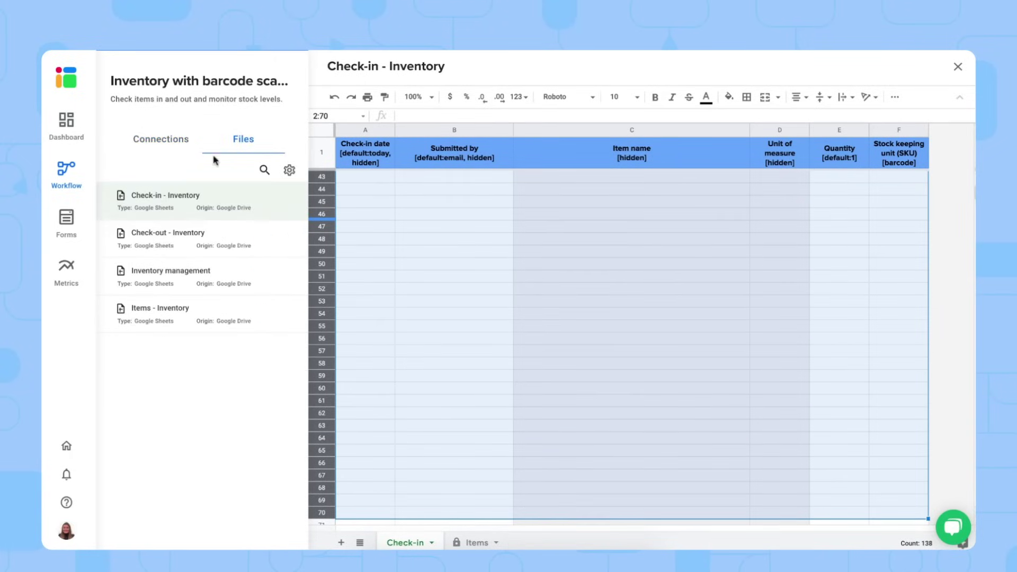
pyautogui.doubleClick(188, 232)
pyautogui.click(322, 177)
pyautogui.hotkey('ctrl', 'shift', 'Down')
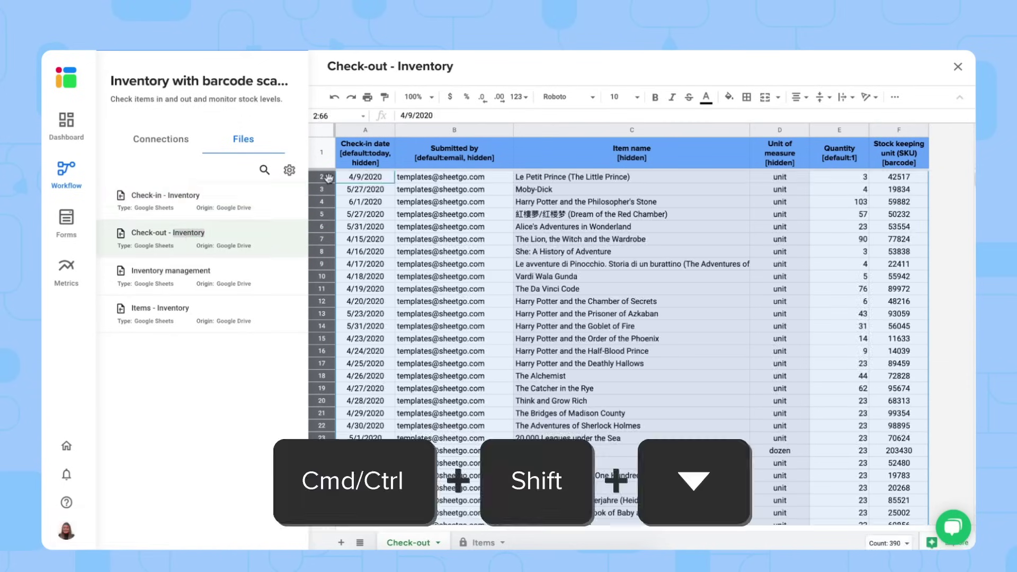
pyautogui.press('Delete')
pyautogui.click(454, 239)
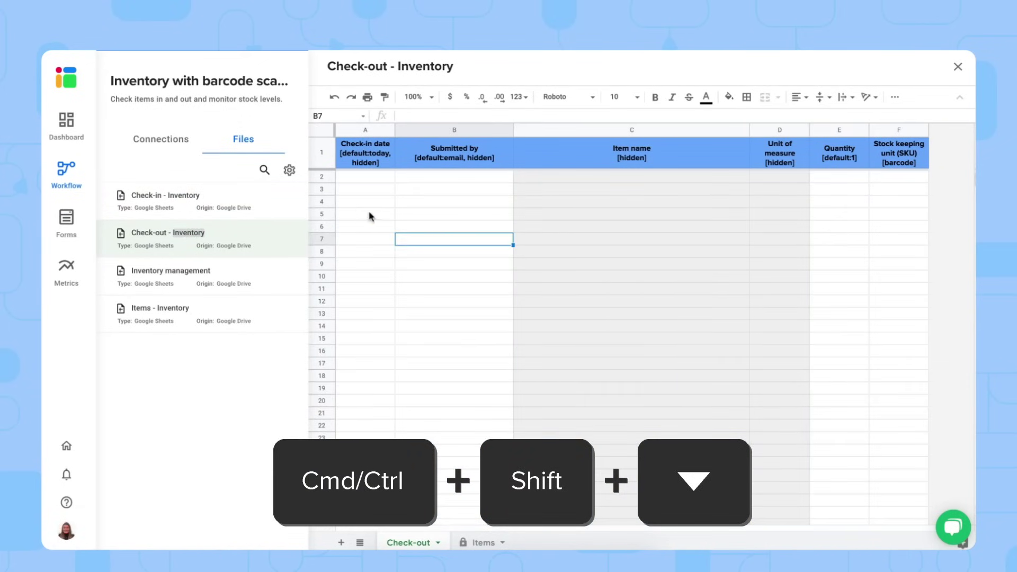
pyautogui.click(72, 224)
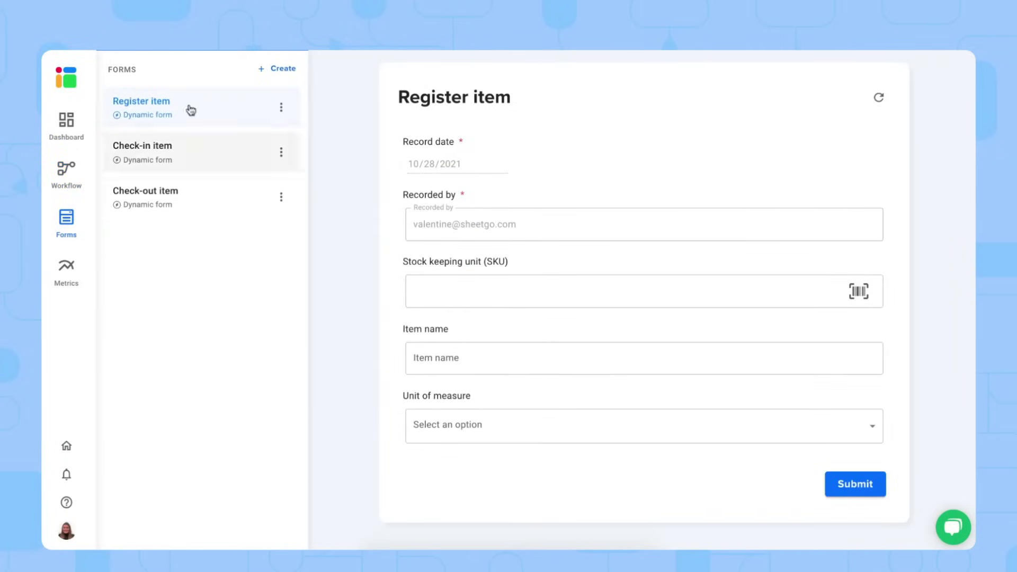
pyautogui.click(192, 164)
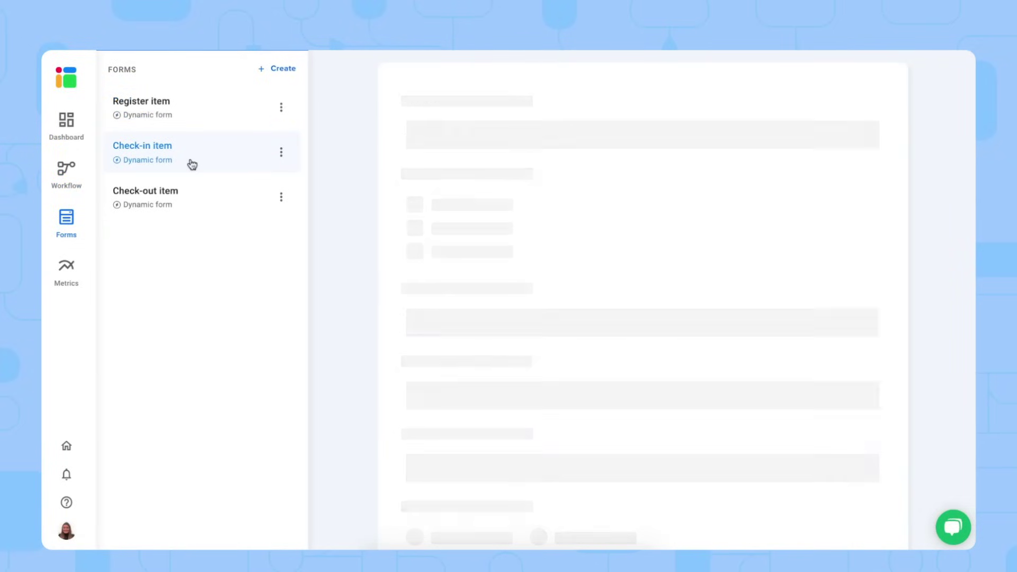
pyautogui.click(530, 165)
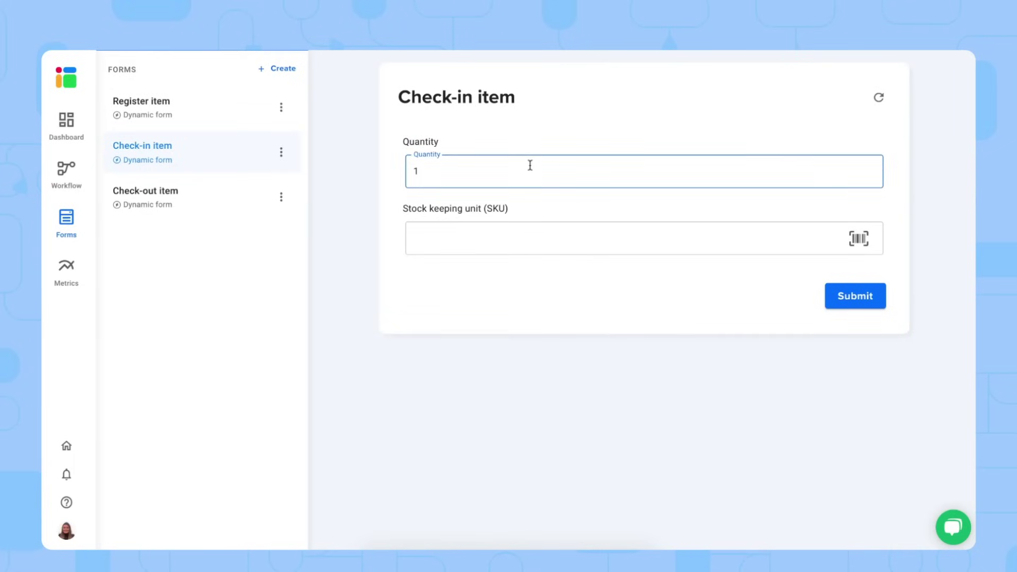
pyautogui.hotkey('ctrl', 'a')
pyautogui.write('10')
pyautogui.click(519, 229)
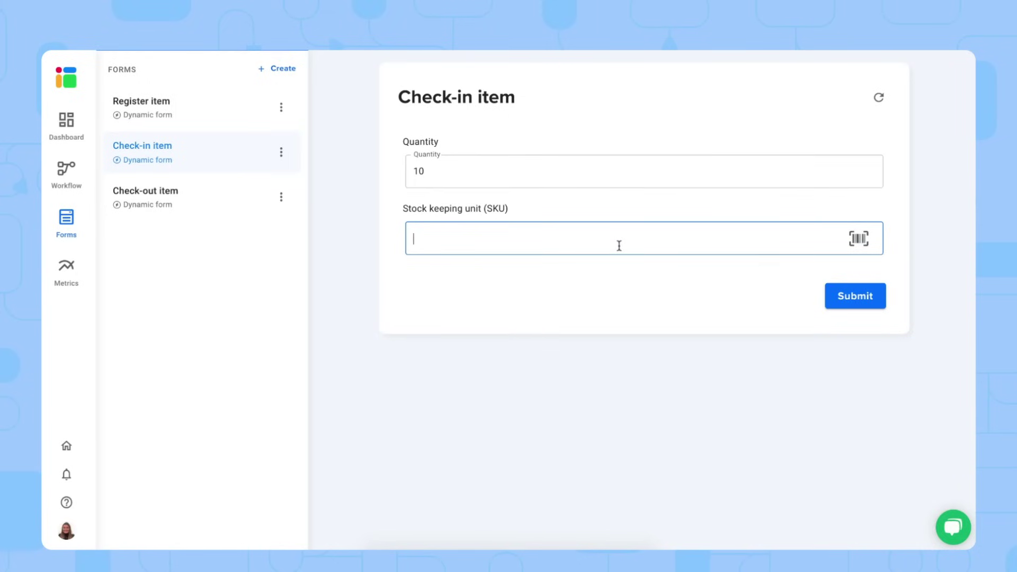
pyautogui.write('9780340615117')
pyautogui.click(830, 298)
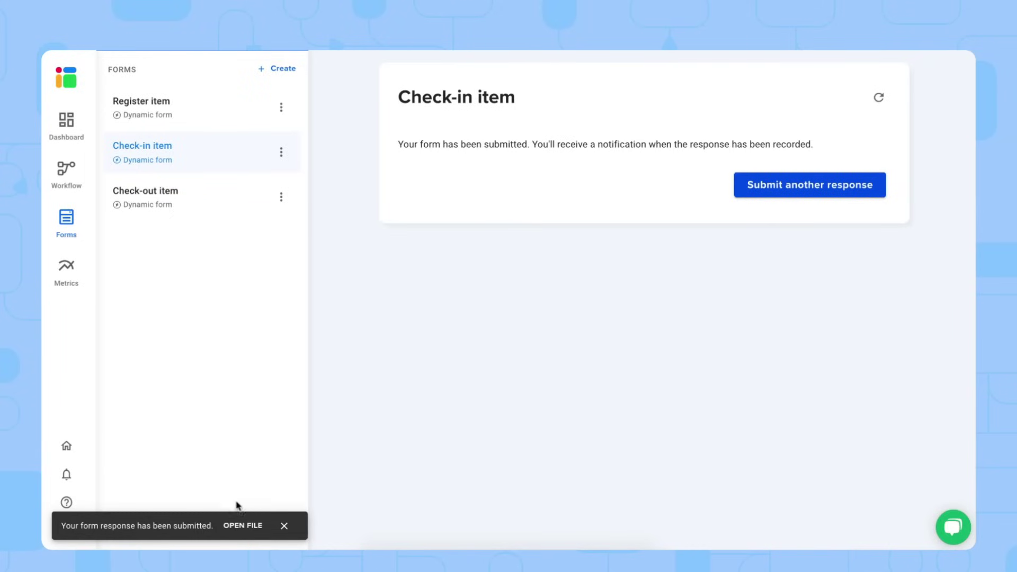
# Step: Open Check-in - Inventory, check the new Non-profitsector accounting row with quantity 10, then close it
pyautogui.click(243, 526)
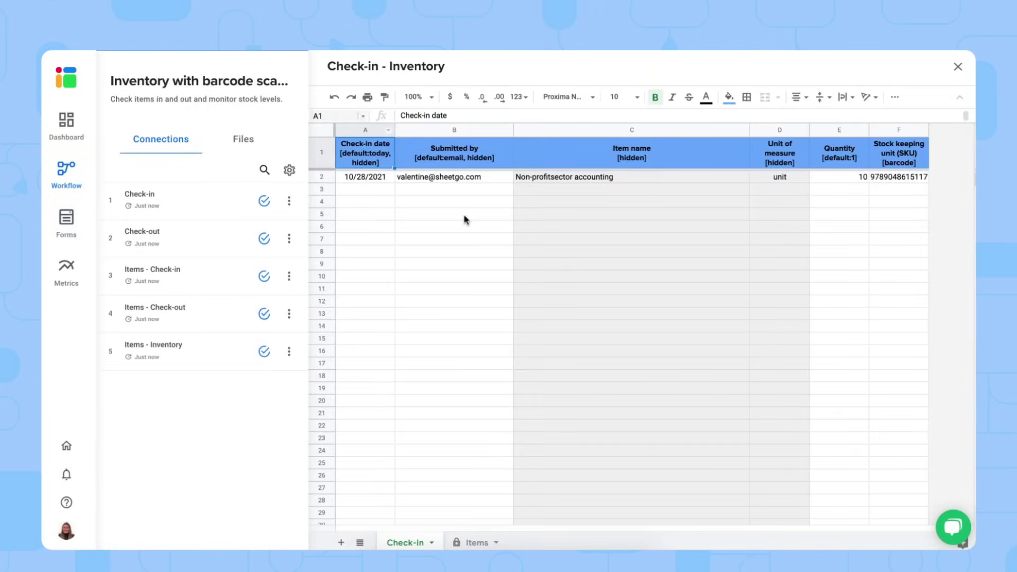
pyautogui.click(844, 180)
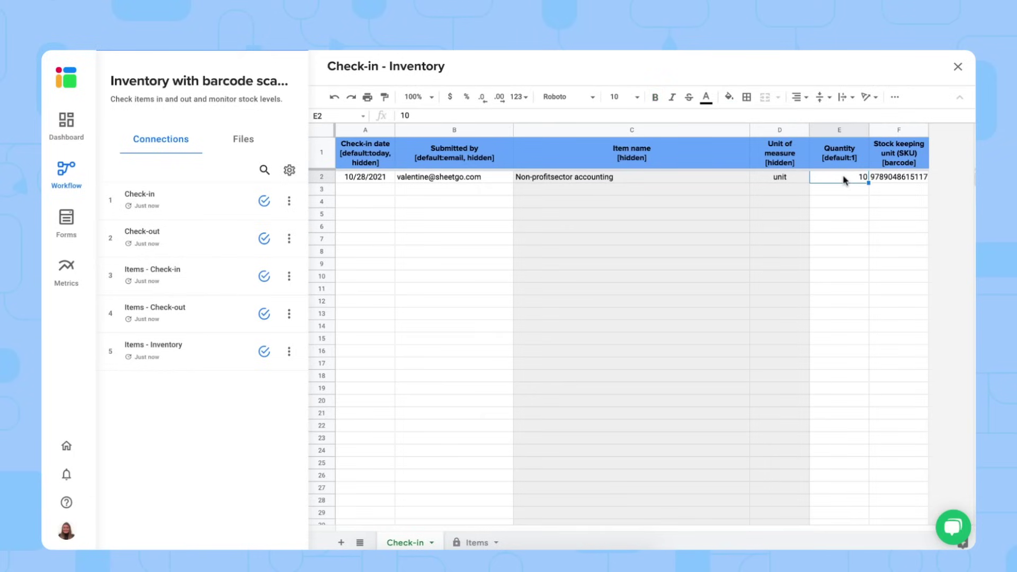
pyautogui.click(656, 177)
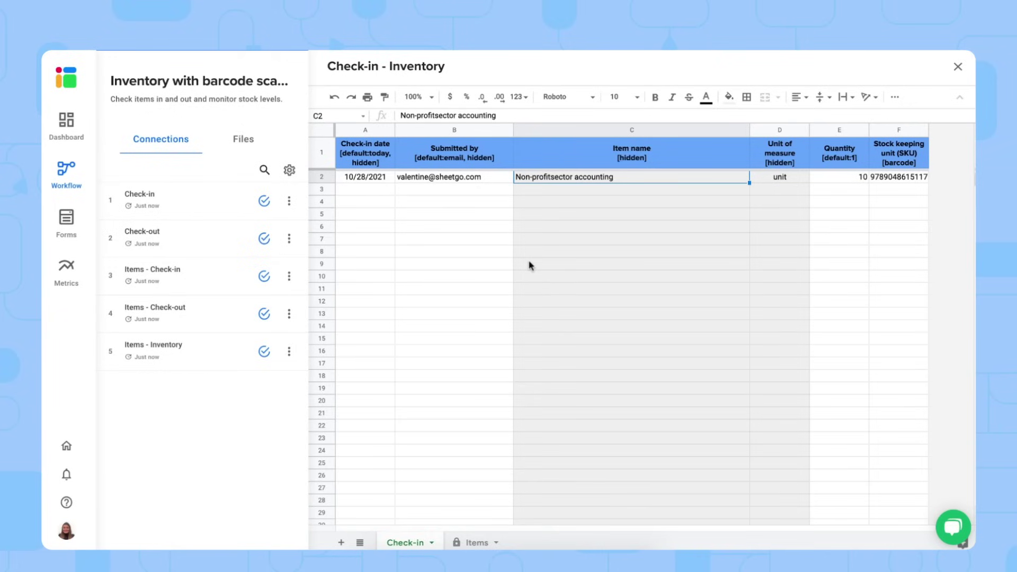
pyautogui.click(958, 67)
# Step: View the Print labels QR label for Non-profitsector accounting in Items - Inventory, then return
pyautogui.click(585, 285)
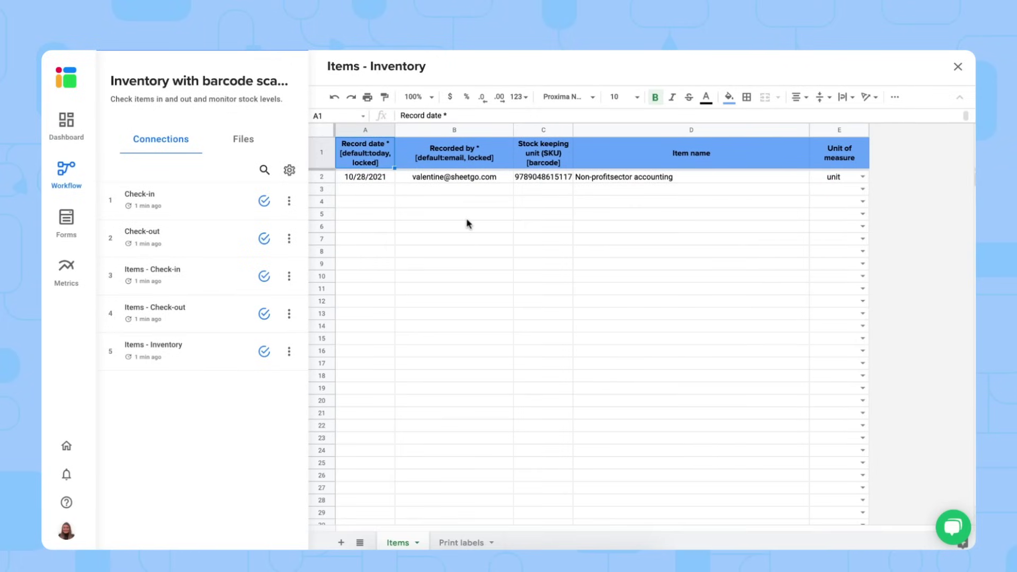
pyautogui.click(451, 543)
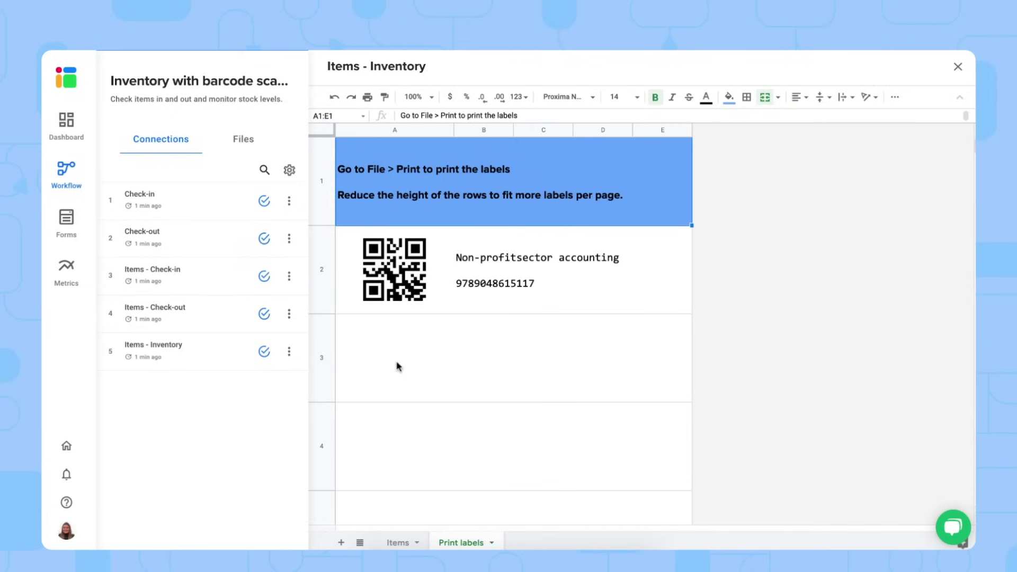
pyautogui.press('Escape')
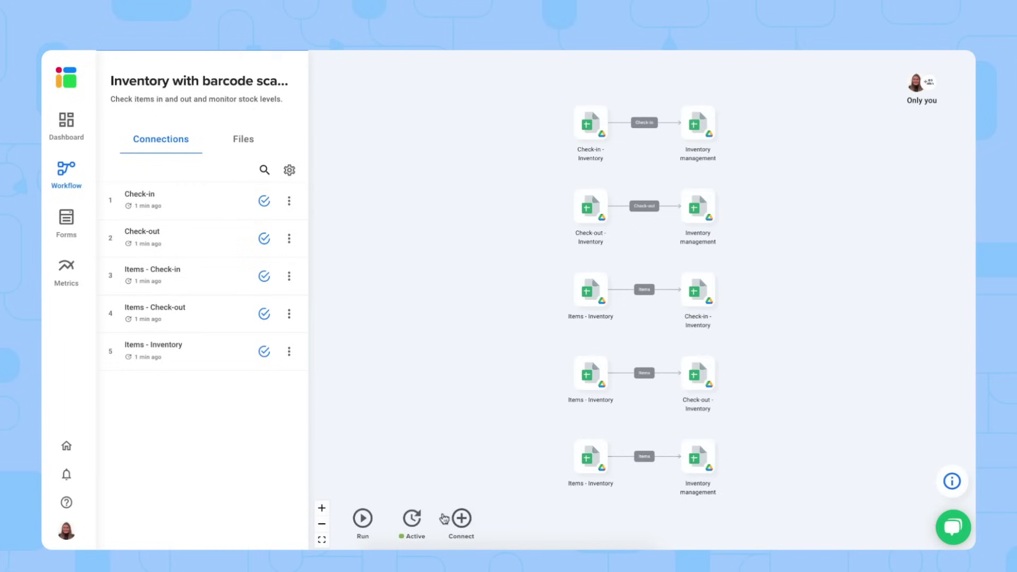
# Step: Change the workflow schedule from Once a day to Multiple times a day, every hour, and save
pyautogui.click(409, 523)
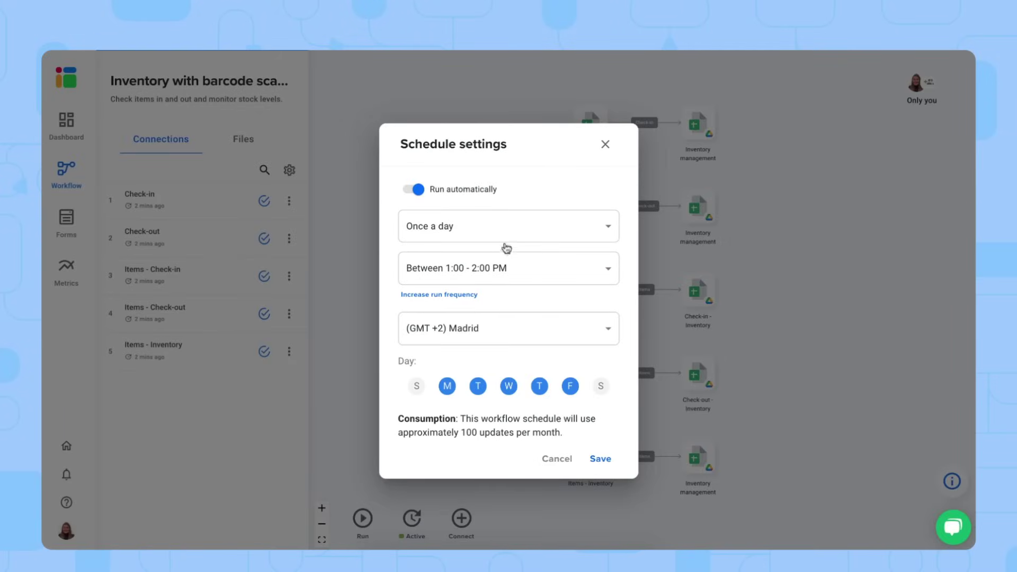
pyautogui.click(515, 227)
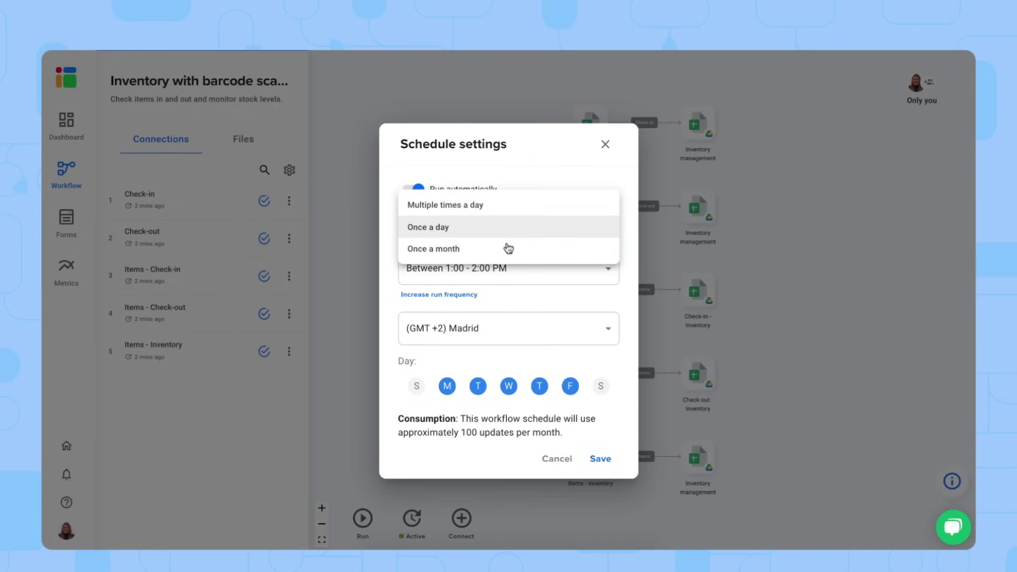
pyautogui.click(515, 207)
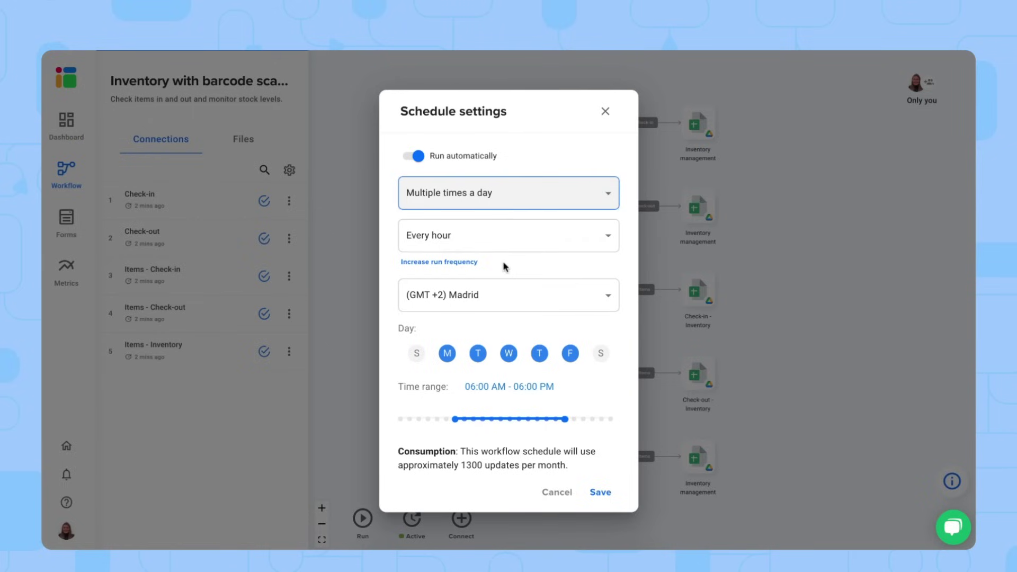
pyautogui.click(601, 495)
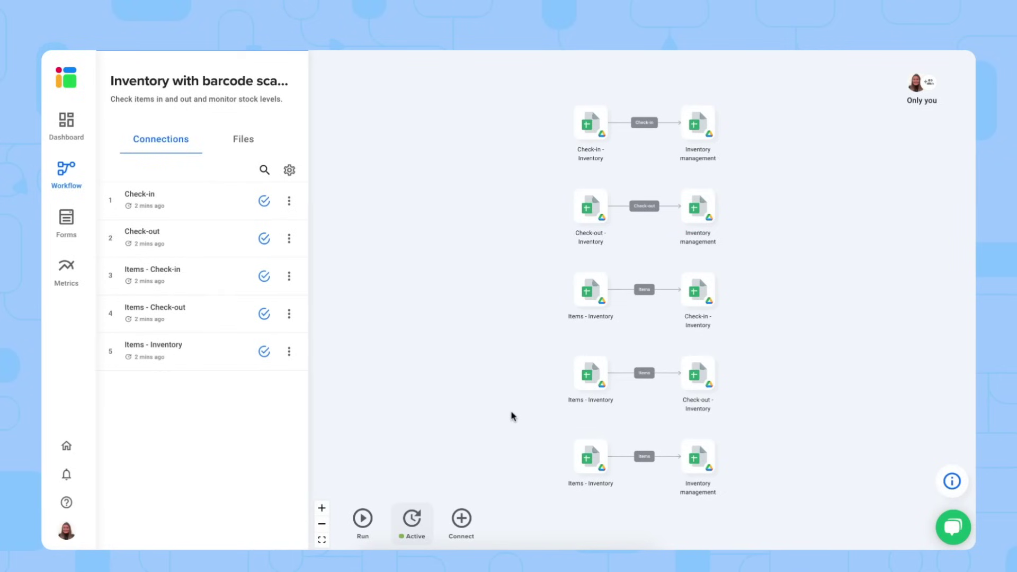
pyautogui.click(68, 273)
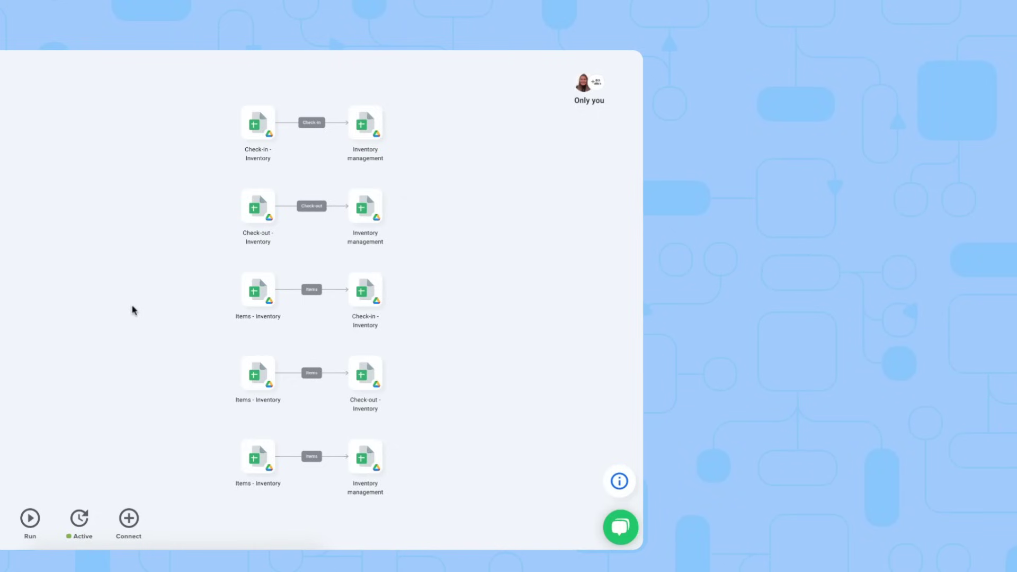
# Step: Delete all sample item rows below the header in the Items - Inventory Items sheet
pyautogui.click(260, 375)
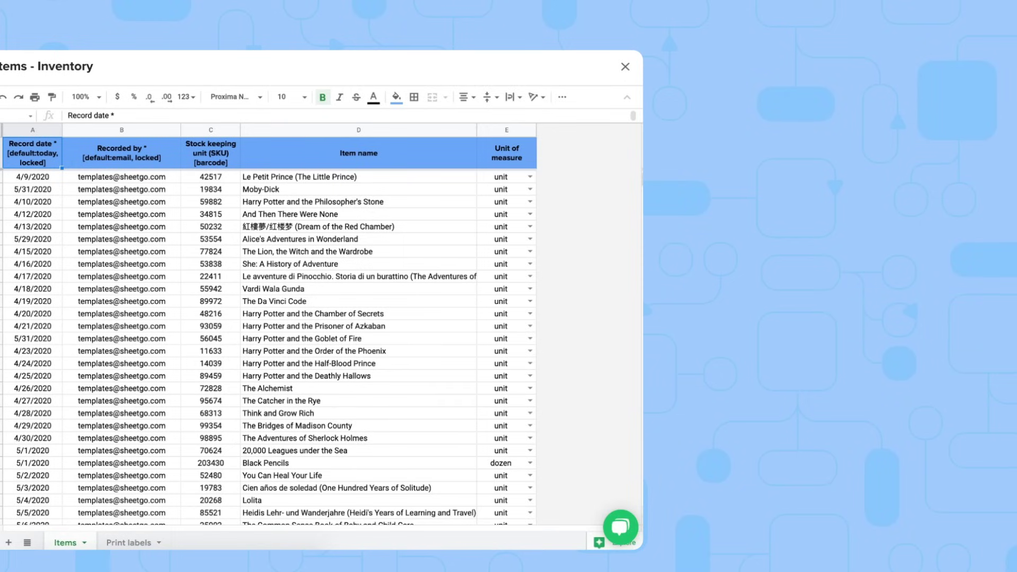
pyautogui.press('Down')
pyautogui.hotkey('ctrl', 'shift', 'End')
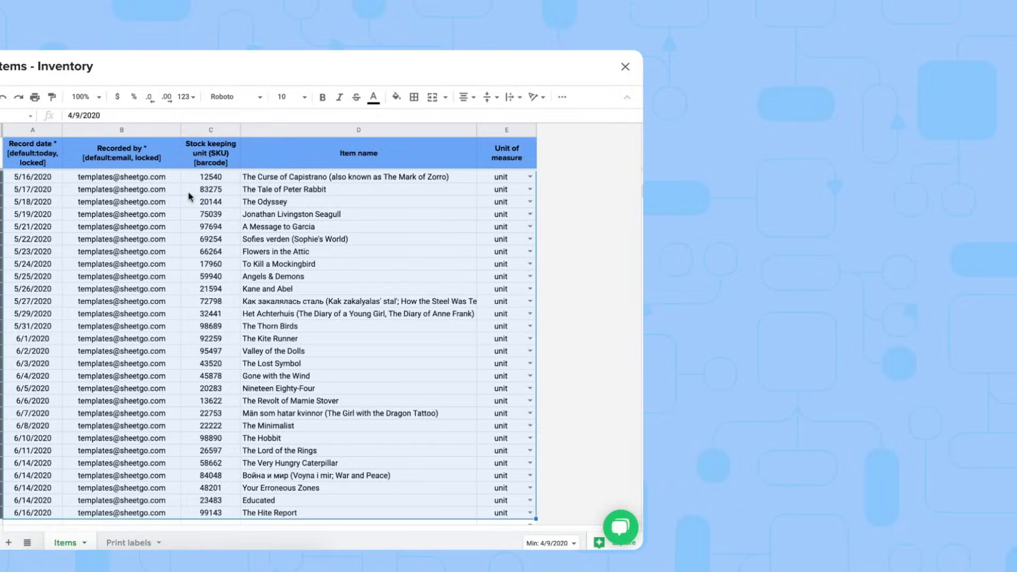
pyautogui.press('Delete')
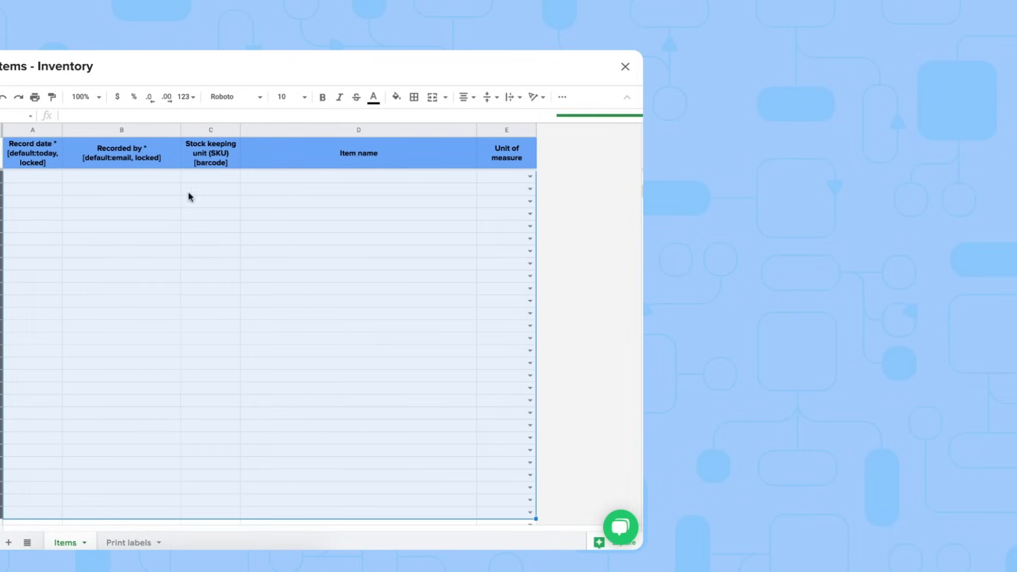